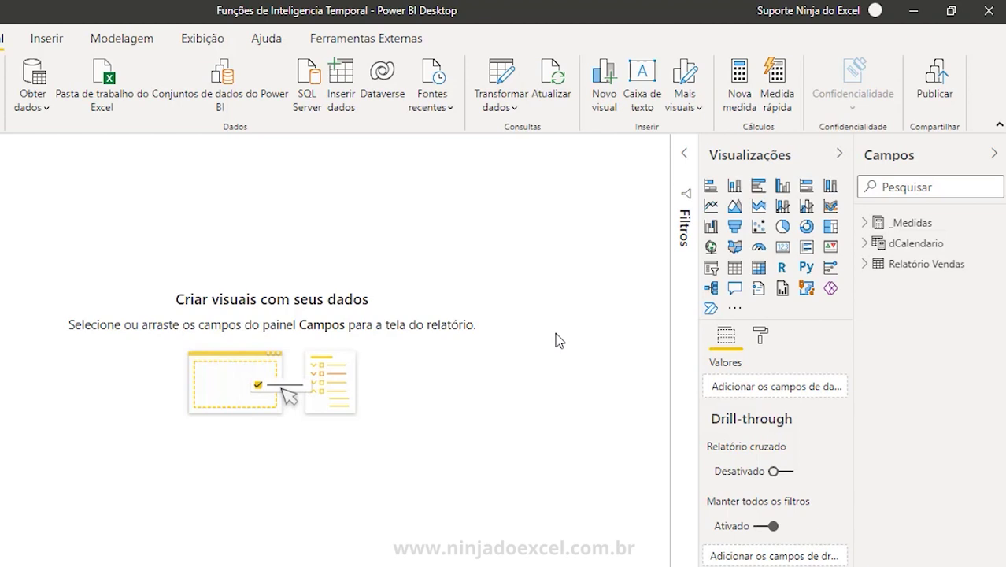
Add a matrix visual with dCalendario's Mes e Ano in the rows
{"action": "left_click", "coordinate": [757, 268]}
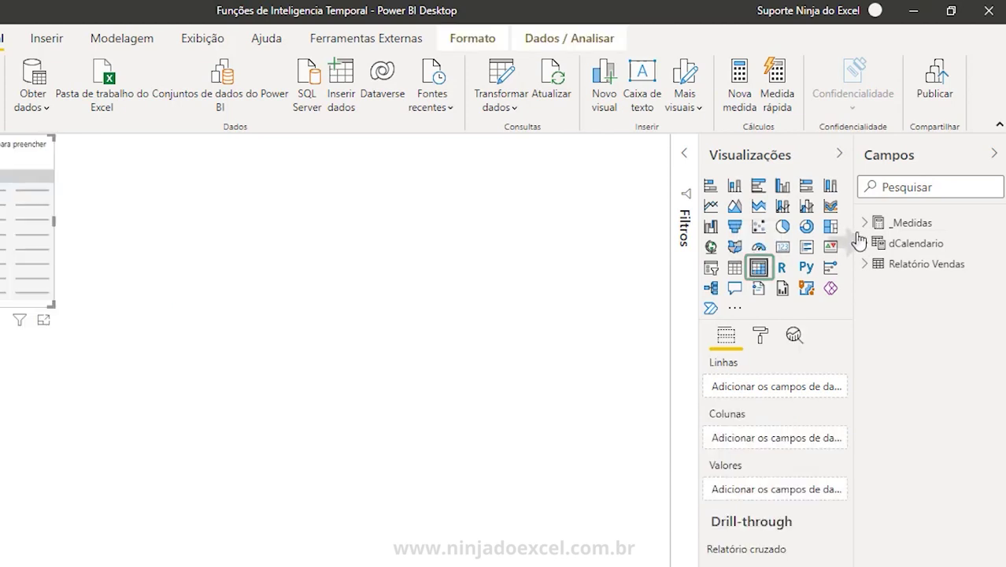
{"action": "left_click", "coordinate": [864, 245]}
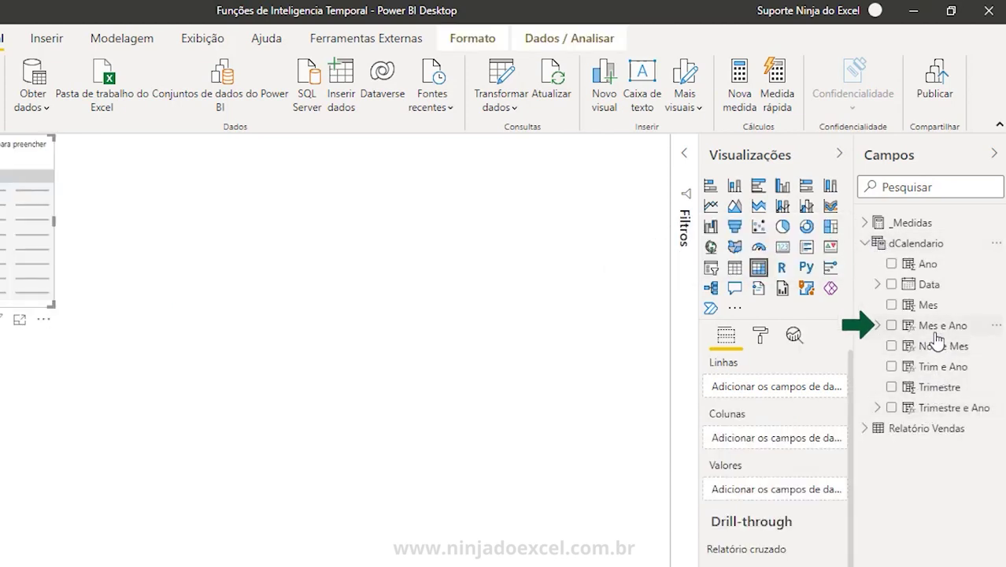
{"action": "left_click_drag", "start_coordinate": [937, 331], "coordinate": [776, 390]}
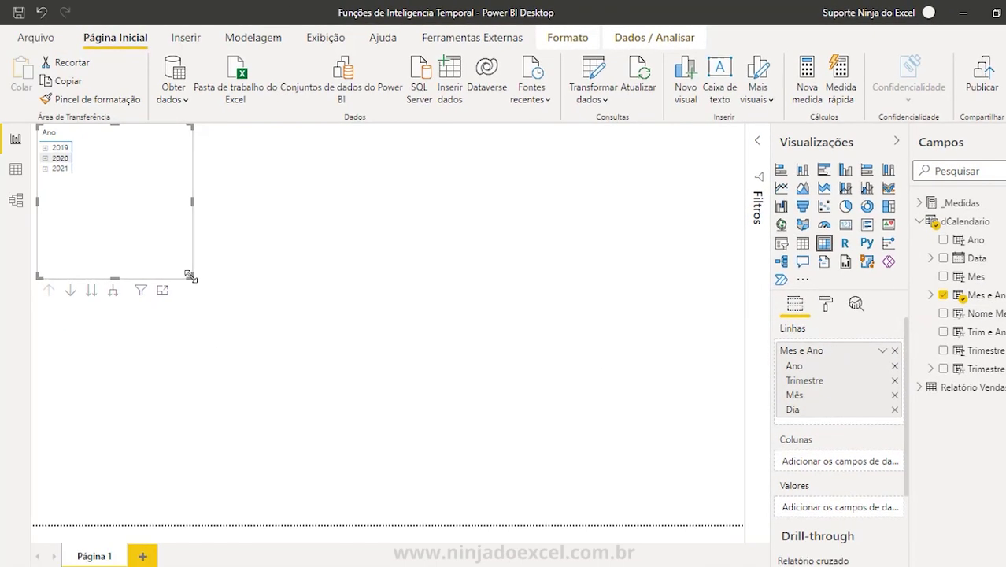
Enlarge the matrix and set its text size to 18 pt
{"action": "left_click_drag", "start_coordinate": [190, 276], "coordinate": [289, 424]}
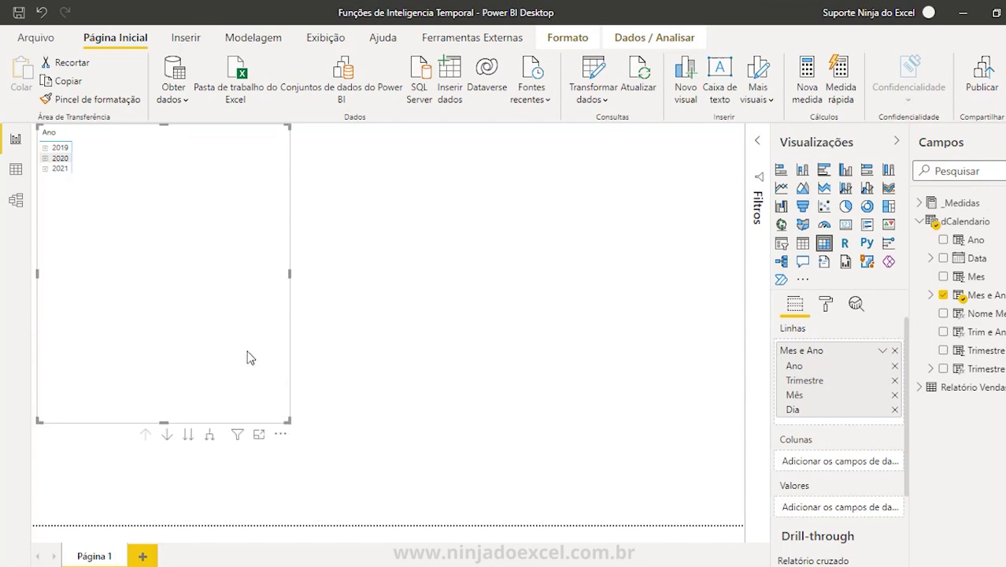
{"action": "left_click_drag", "start_coordinate": [238, 339], "coordinate": [307, 390]}
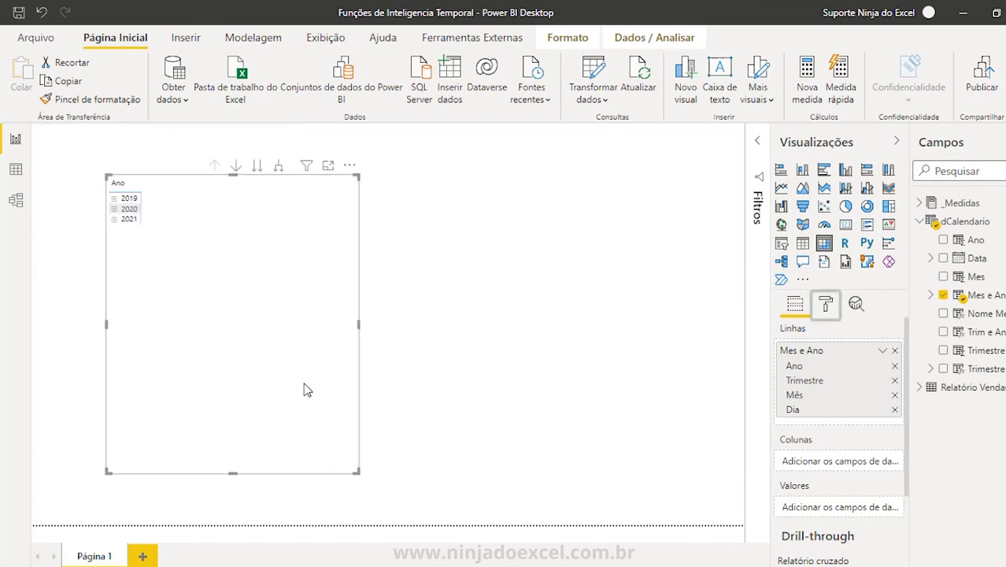
{"action": "left_click", "coordinate": [827, 308]}
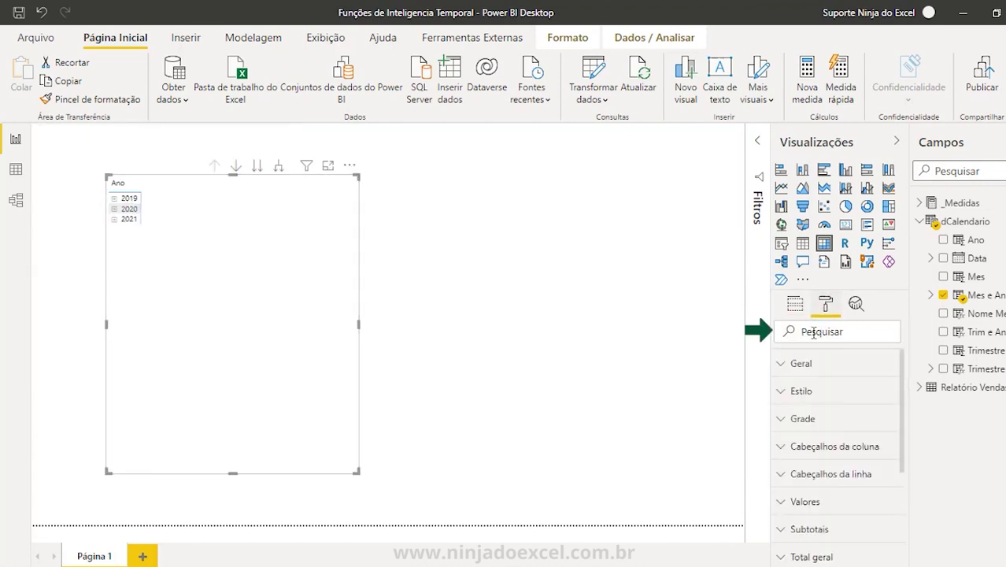
{"action": "left_click", "coordinate": [814, 333]}
{"action": "type", "text": "tama"}
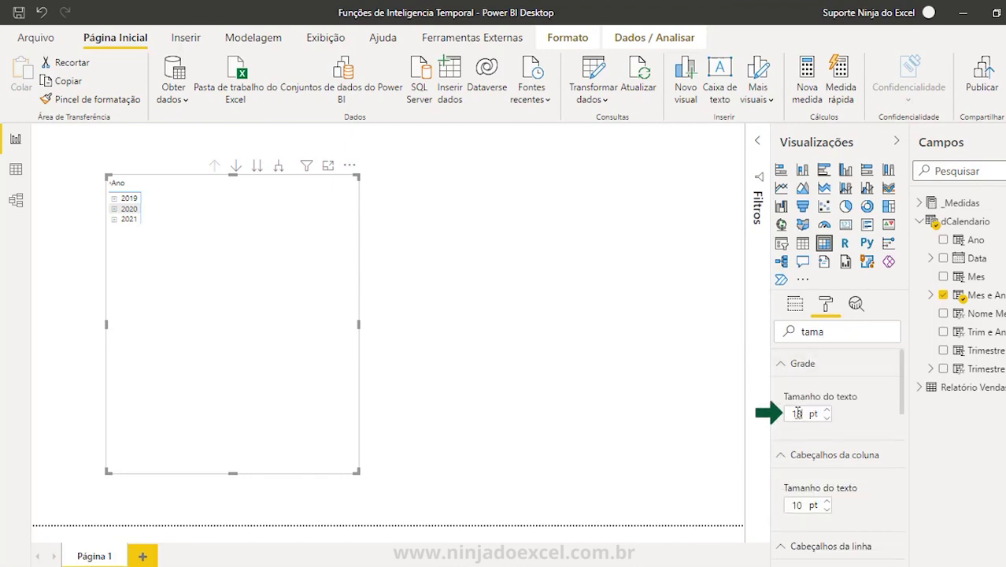
{"action": "key", "text": "Return"}
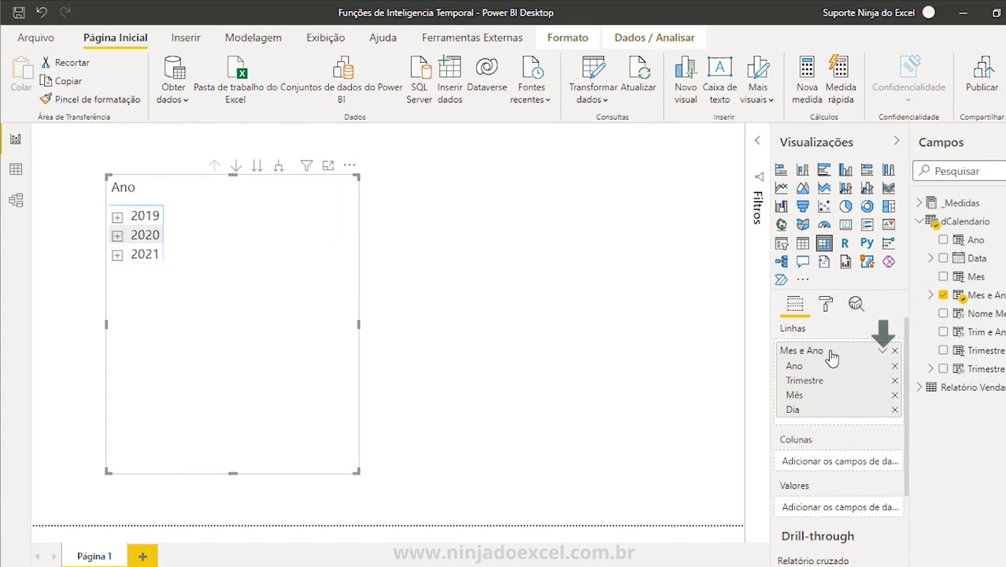
Switch the rows to plain Mes e Ano months, enlarge the matrix, and view Faturamento's formula
{"action": "left_click", "coordinate": [882, 350]}
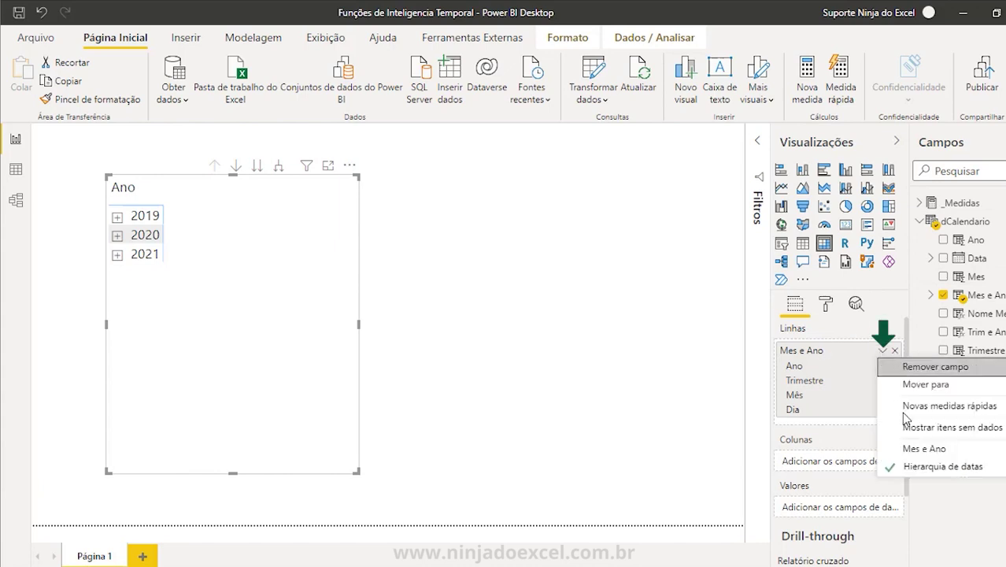
{"action": "left_click", "coordinate": [923, 448]}
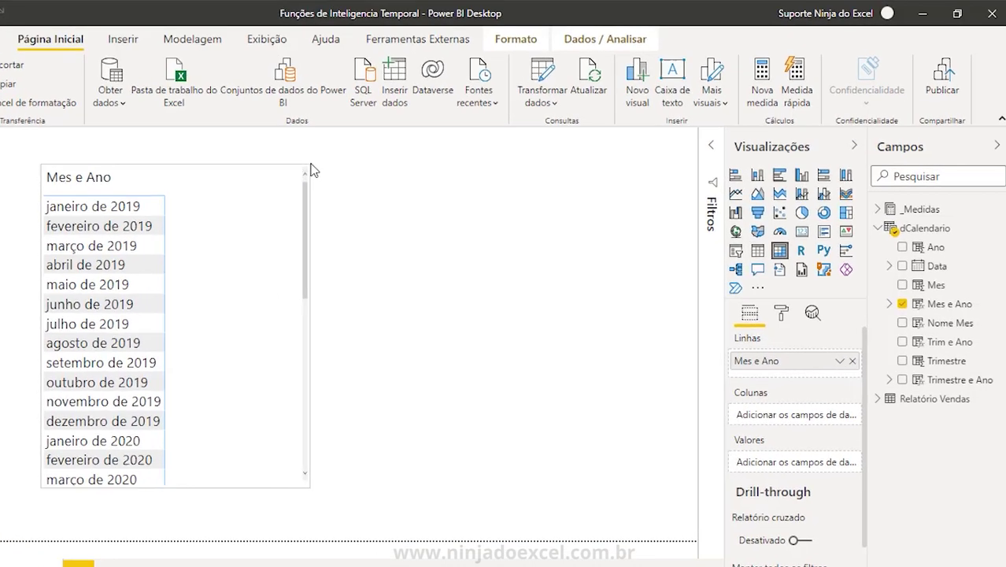
{"action": "left_click_drag", "start_coordinate": [313, 170], "coordinate": [315, 140]}
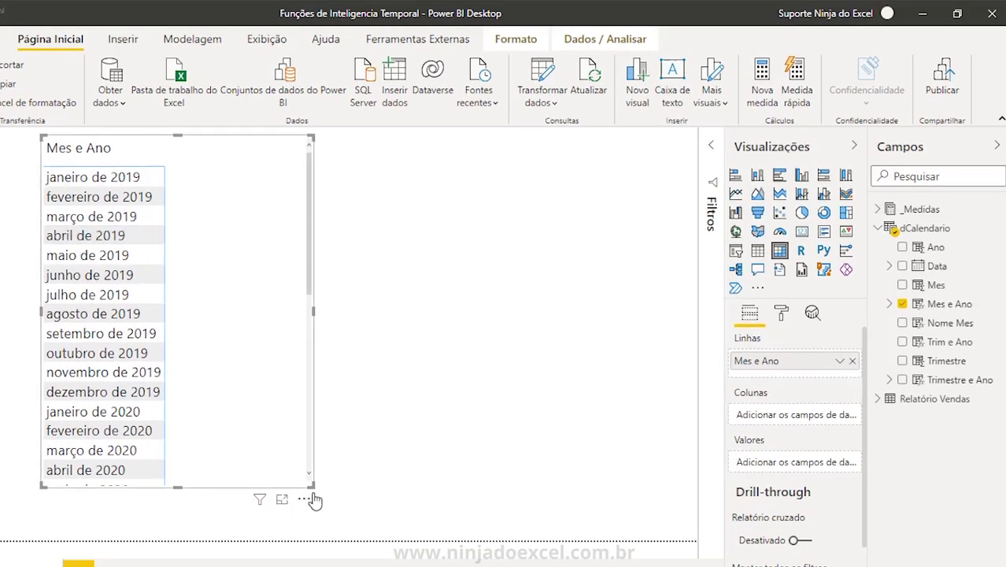
{"action": "left_click_drag", "start_coordinate": [310, 486], "coordinate": [322, 519]}
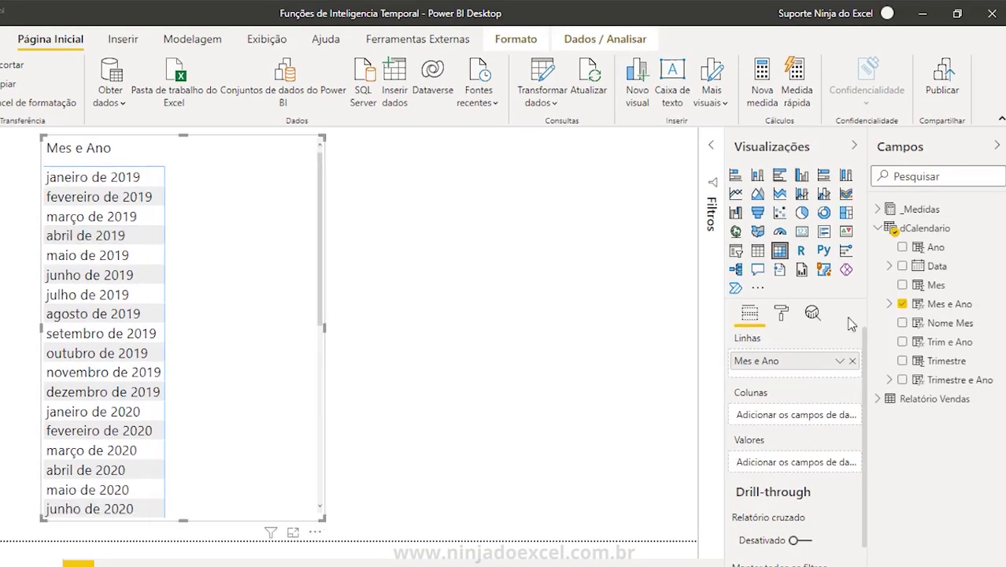
{"action": "left_click", "coordinate": [890, 211]}
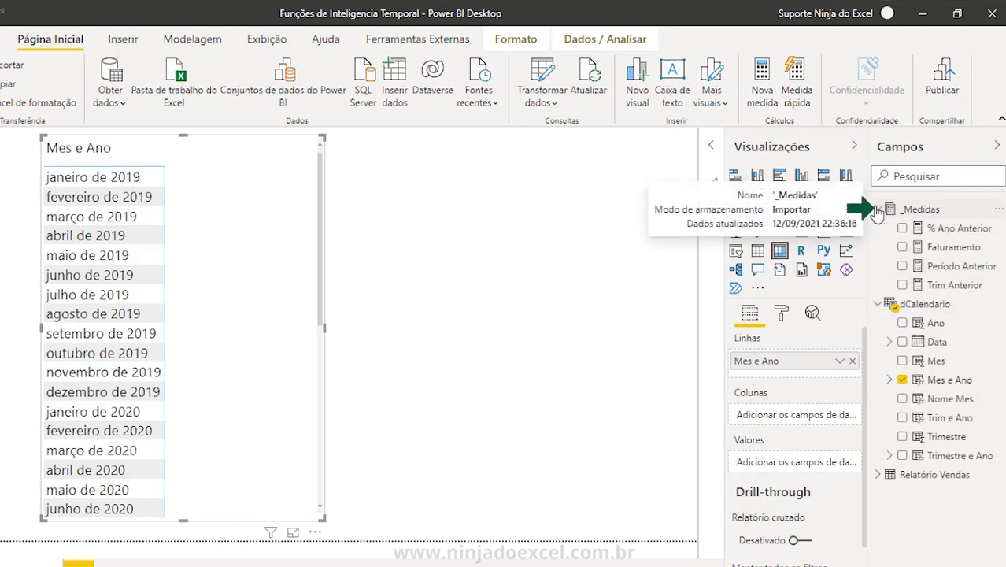
{"action": "left_click", "coordinate": [951, 250]}
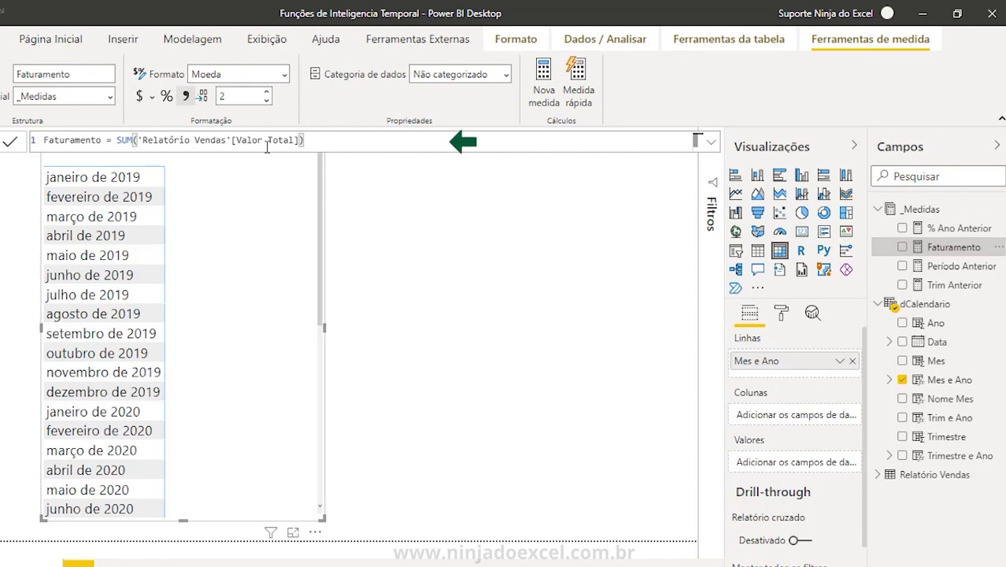
{"action": "left_click", "coordinate": [16, 170]}
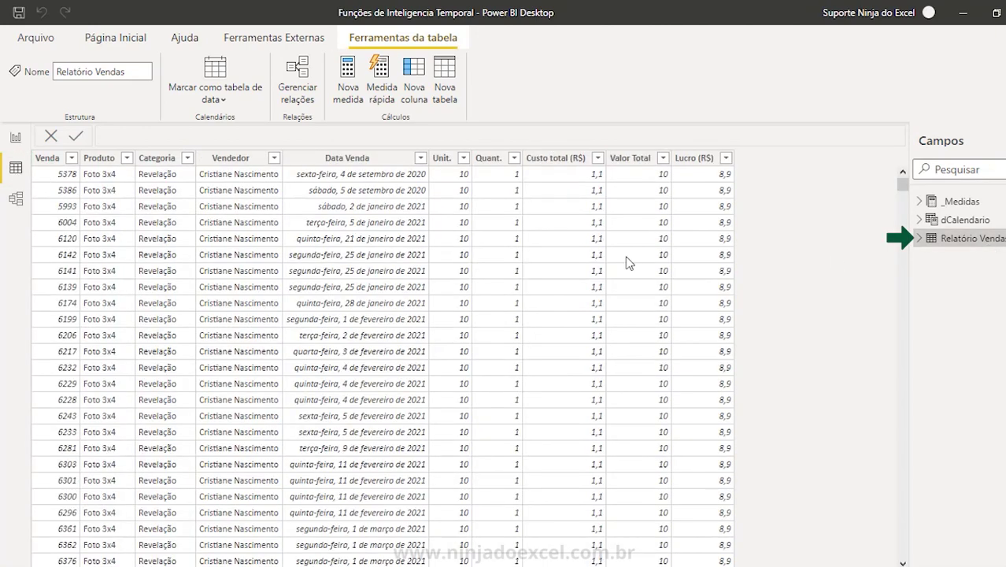
{"action": "left_click", "coordinate": [639, 159]}
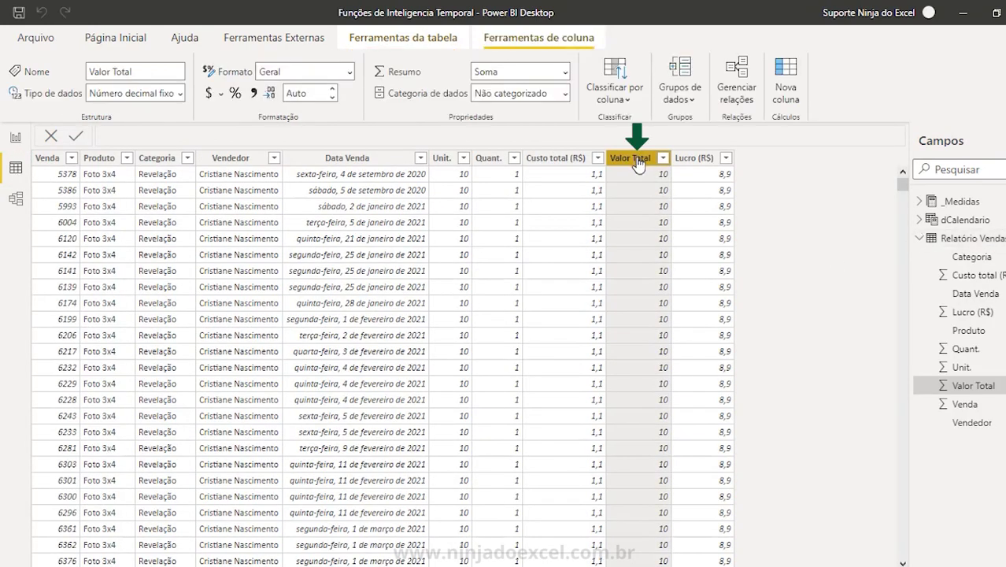
{"action": "left_click", "coordinate": [15, 140]}
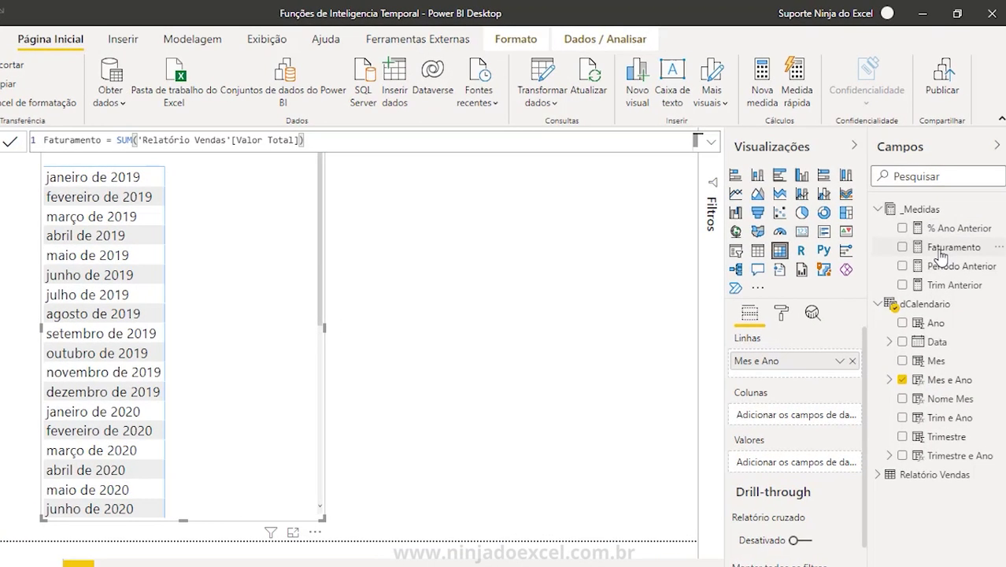
{"action": "left_click", "coordinate": [981, 240]}
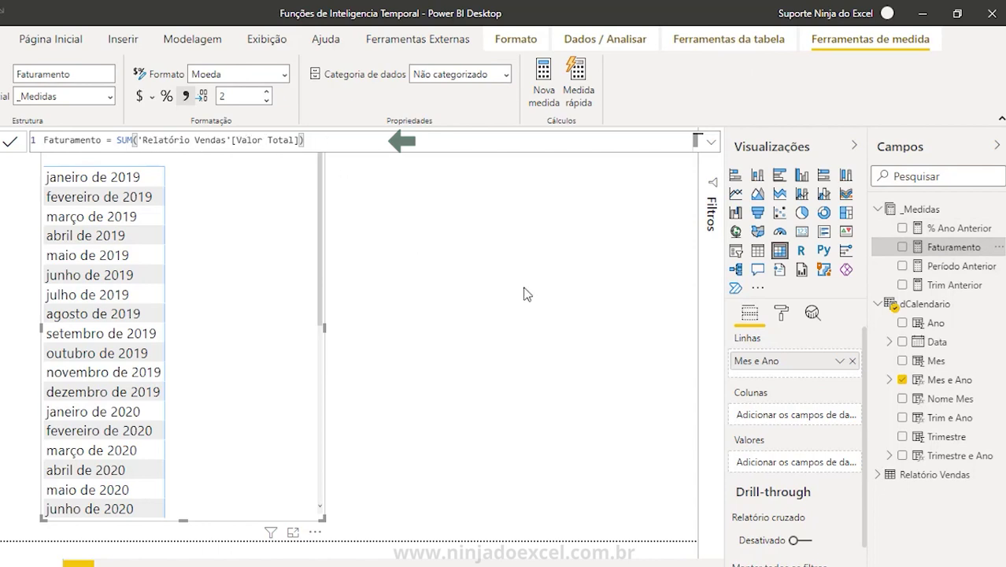
{"action": "left_click", "coordinate": [557, 276]}
Add Faturamento to the matrix values and widen the visual
{"action": "left_click_drag", "start_coordinate": [949, 252], "coordinate": [276, 262]}
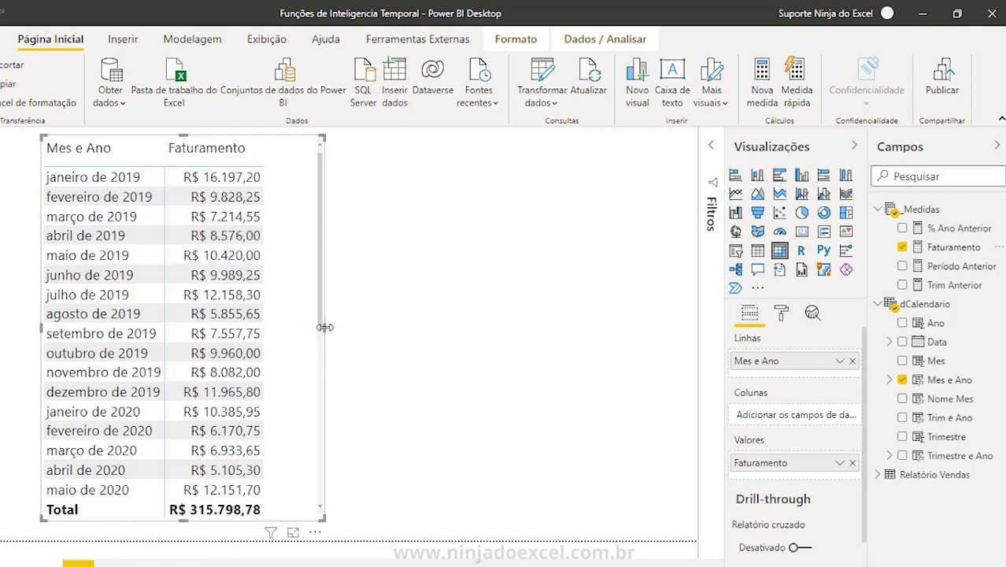
{"action": "left_click_drag", "start_coordinate": [325, 326], "coordinate": [456, 330]}
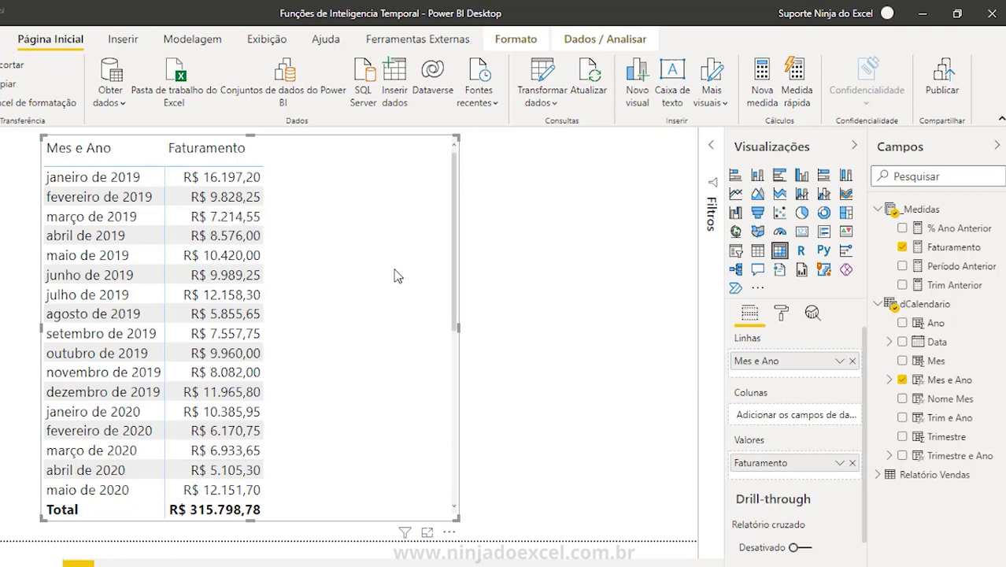
Start a new _Medidas measure named Acumulado using the TOTALYTD function
{"action": "left_click", "coordinate": [545, 301]}
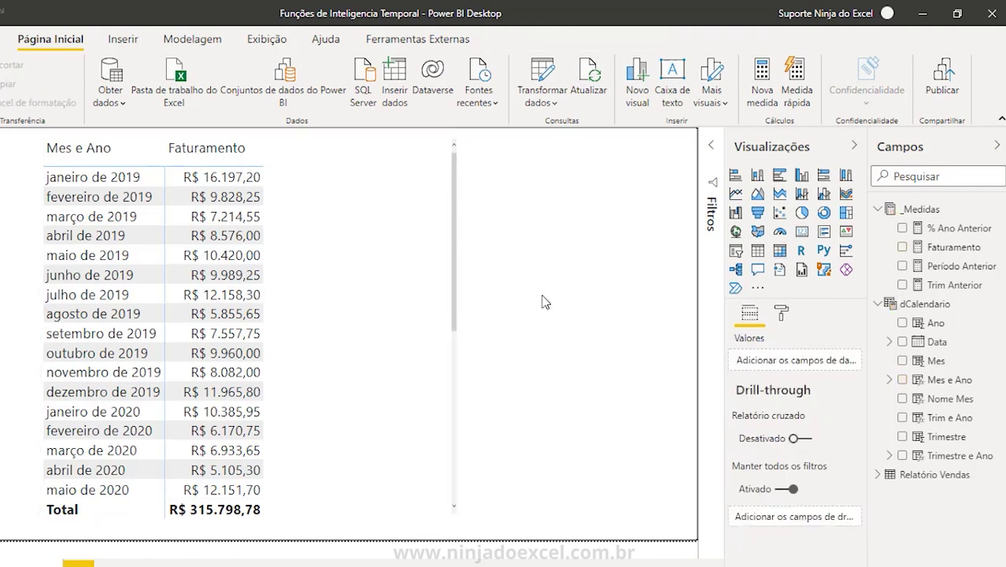
{"action": "right_click", "coordinate": [915, 210]}
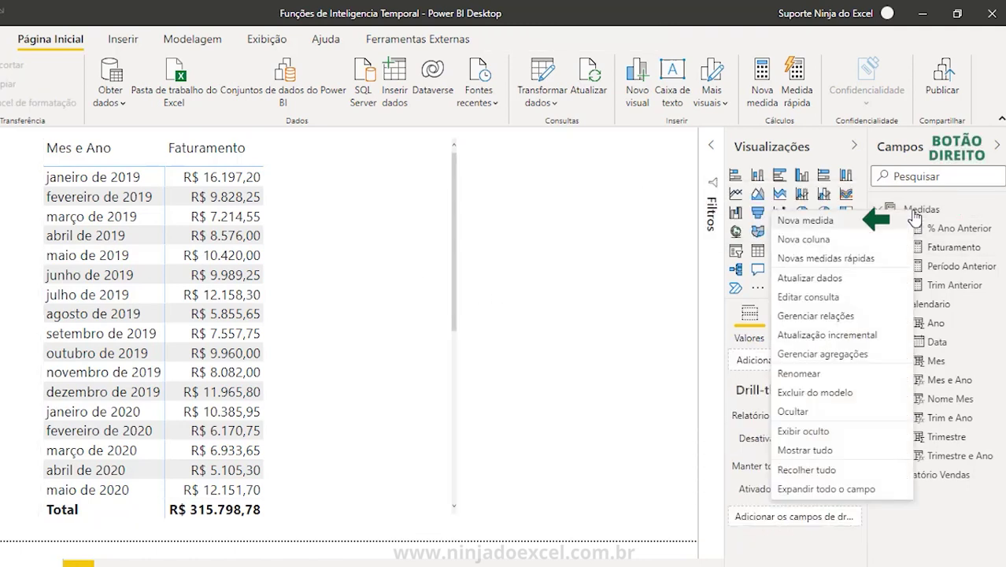
{"action": "left_click", "coordinate": [843, 221]}
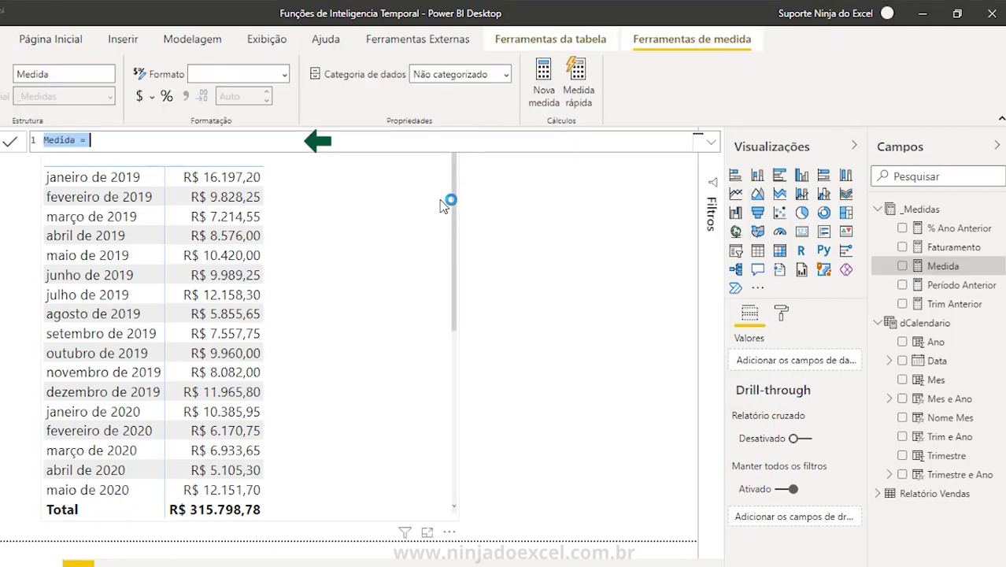
{"action": "type", "text": "Acumulado = t"}
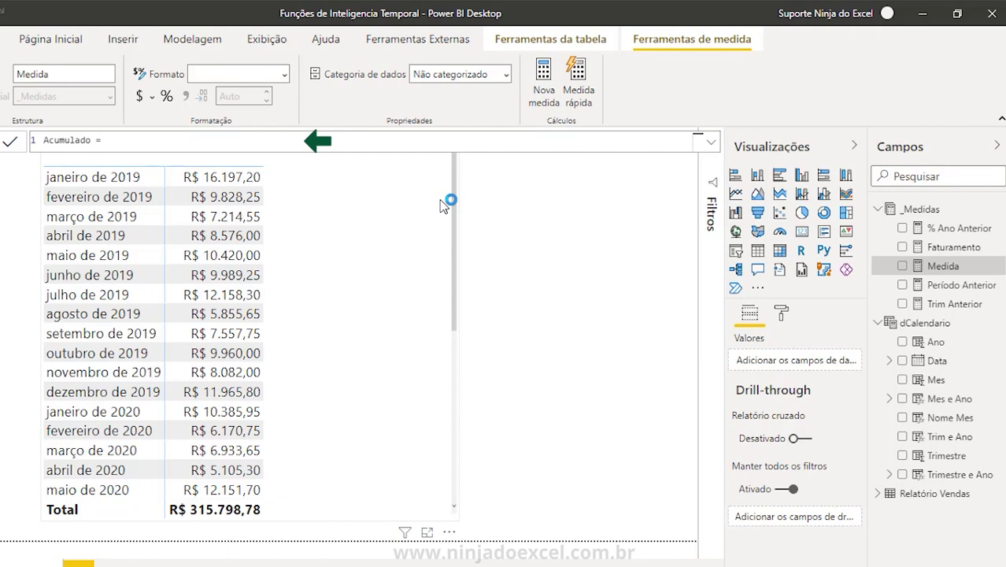
{"action": "type", "text": "ot"}
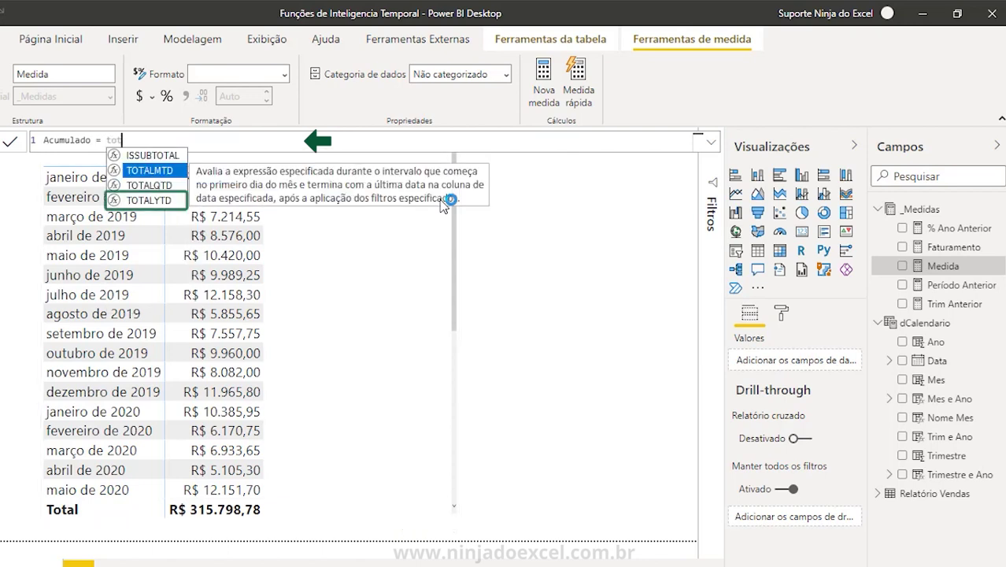
{"action": "key", "text": "Down"}
{"action": "key", "text": "Down"}
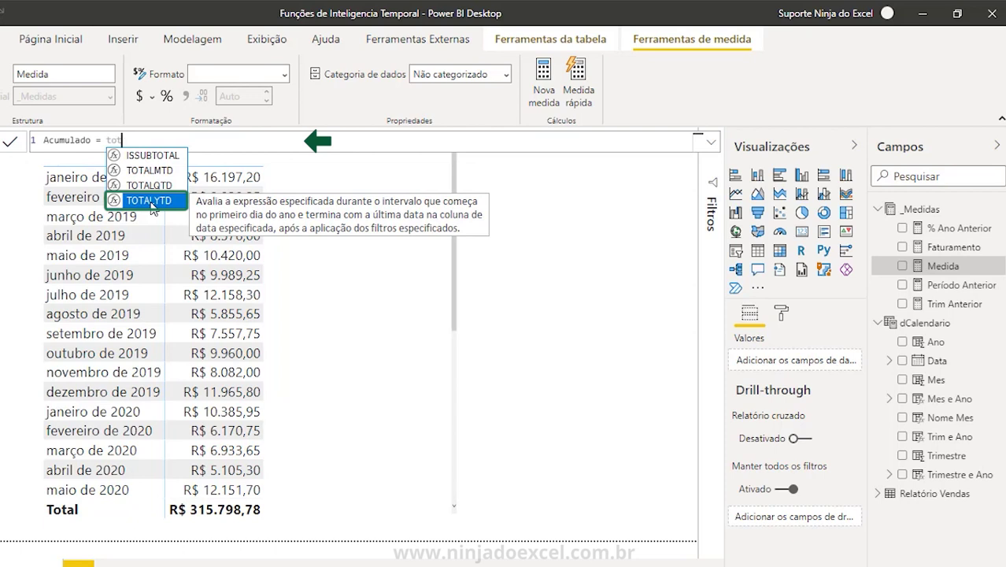
{"action": "left_click", "coordinate": [151, 202]}
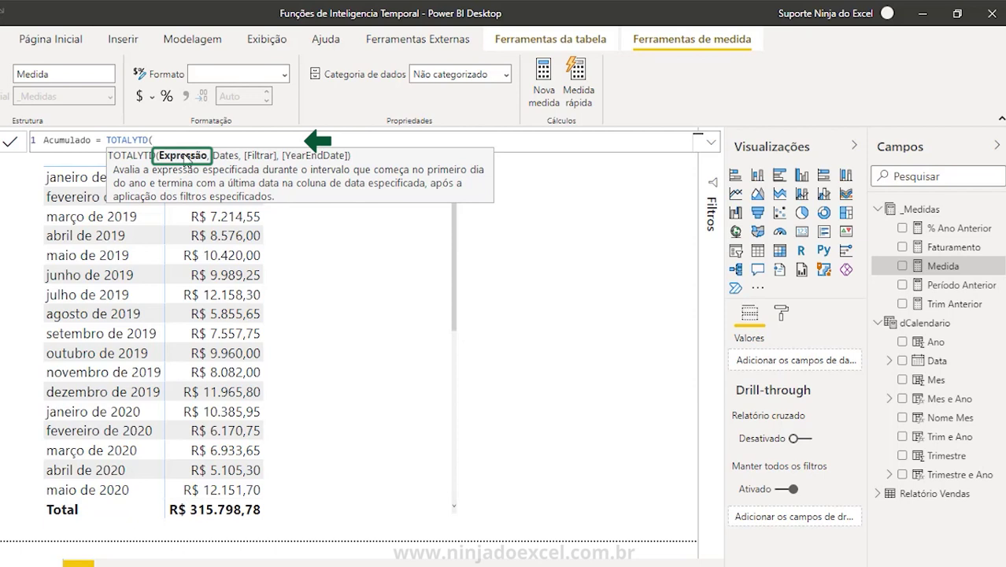
Complete the formula as Acumulado = TOTALYTD([Faturamento],dCalendario[Data]) and commit it
{"action": "type", "text": "fatu"}
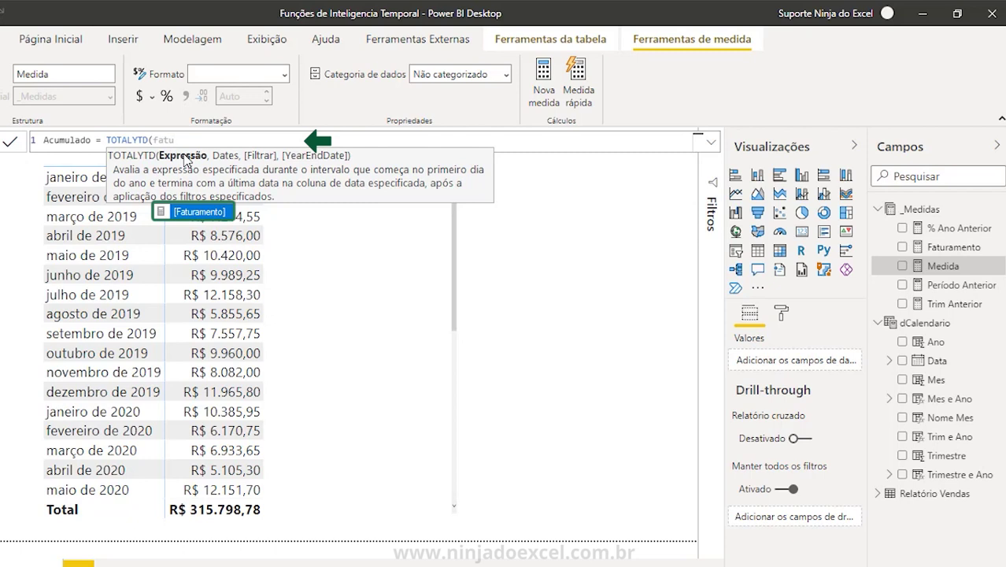
{"action": "key", "text": "Tab"}
{"action": "type", "text": ","}
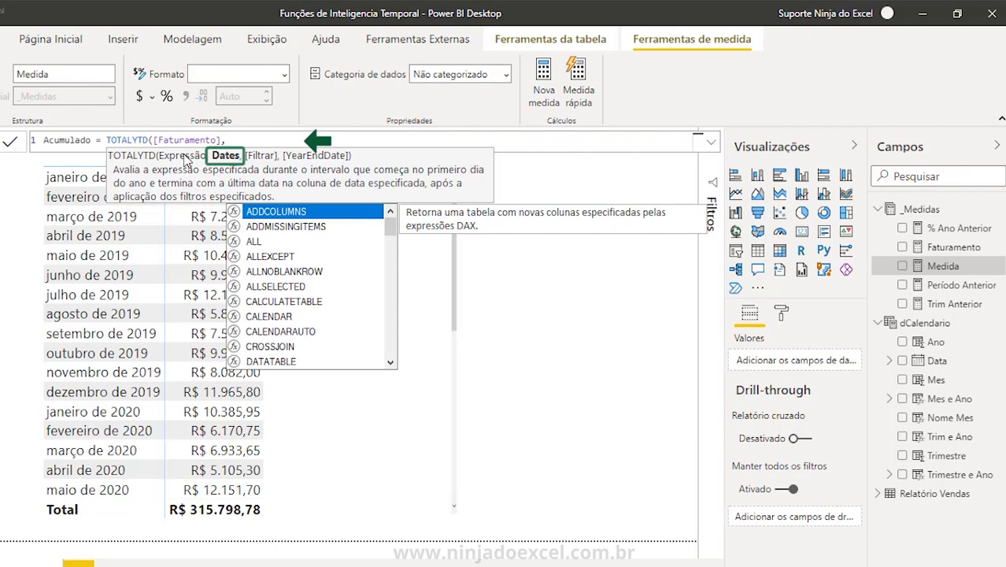
{"action": "type", "text": "dat"}
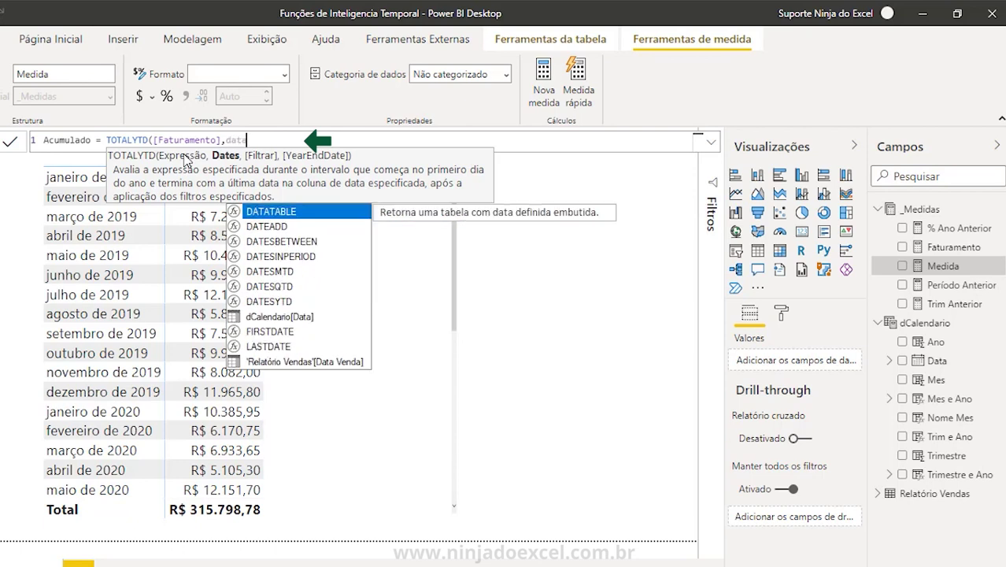
{"action": "type", "text": "a"}
{"action": "key", "text": "Down"}
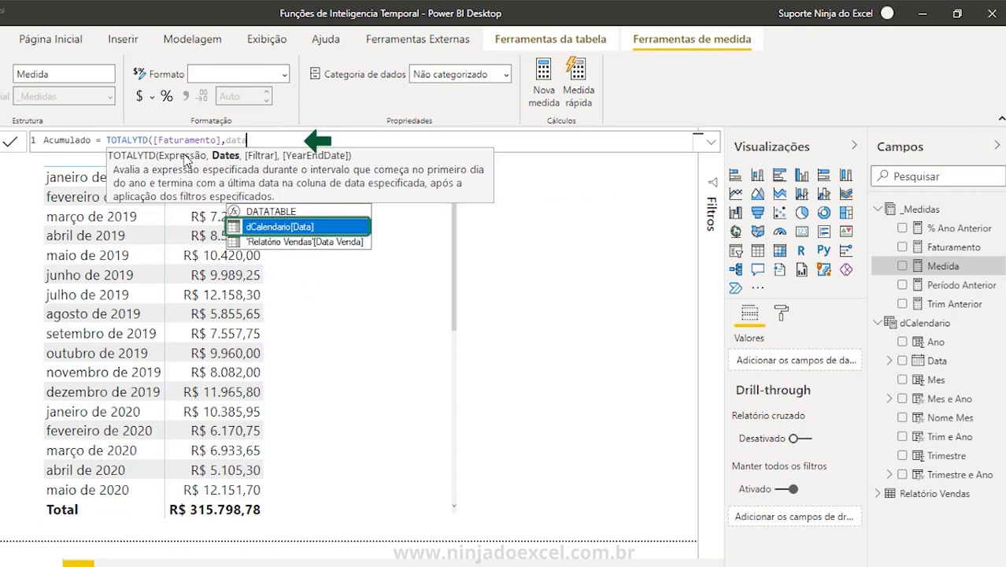
{"action": "key", "text": "Tab"}
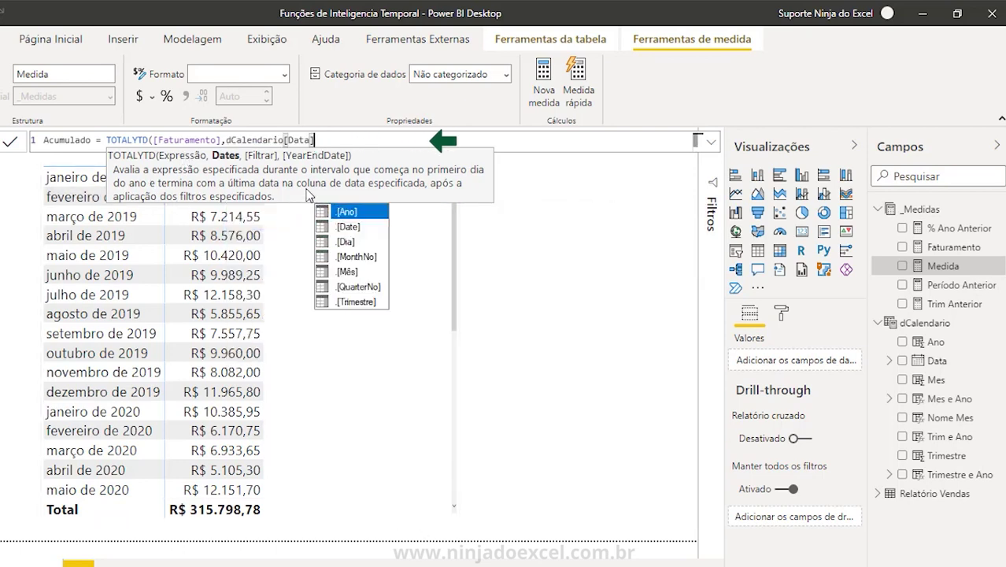
{"action": "type", "text": ")"}
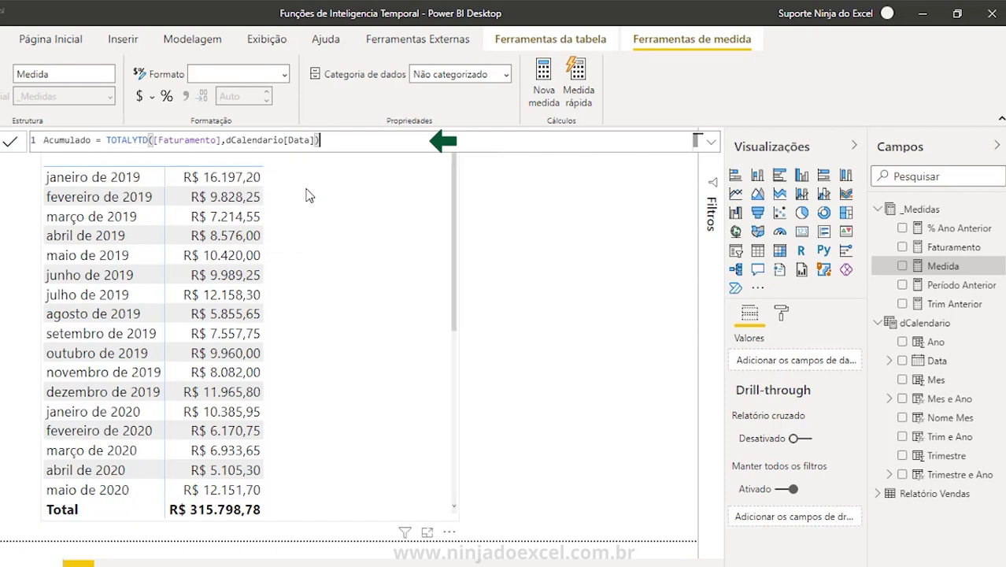
{"action": "key", "text": "Return"}
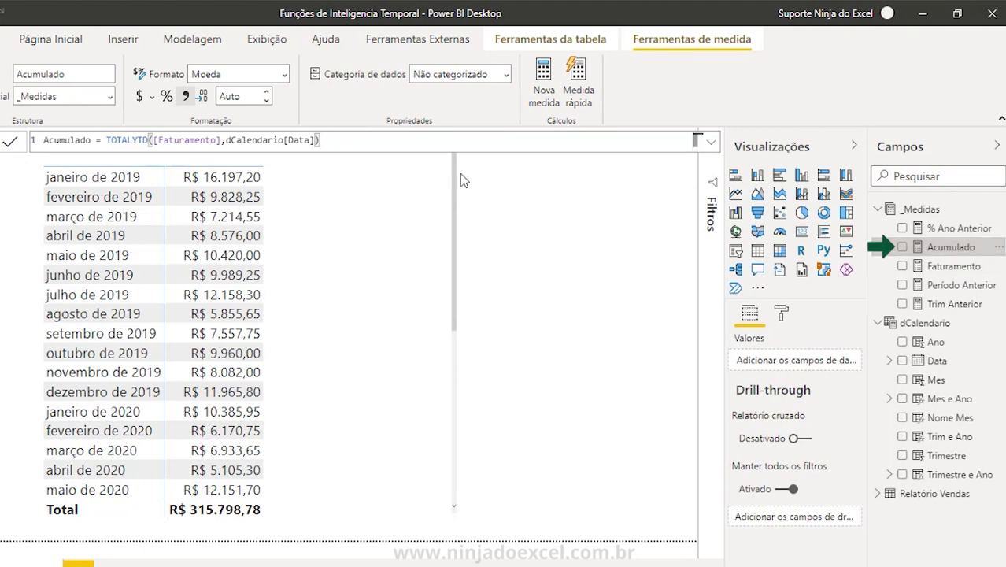
Format Acumulado as R$ Português (Brasil) currency and add it to the matrix
{"action": "left_click", "coordinate": [153, 98]}
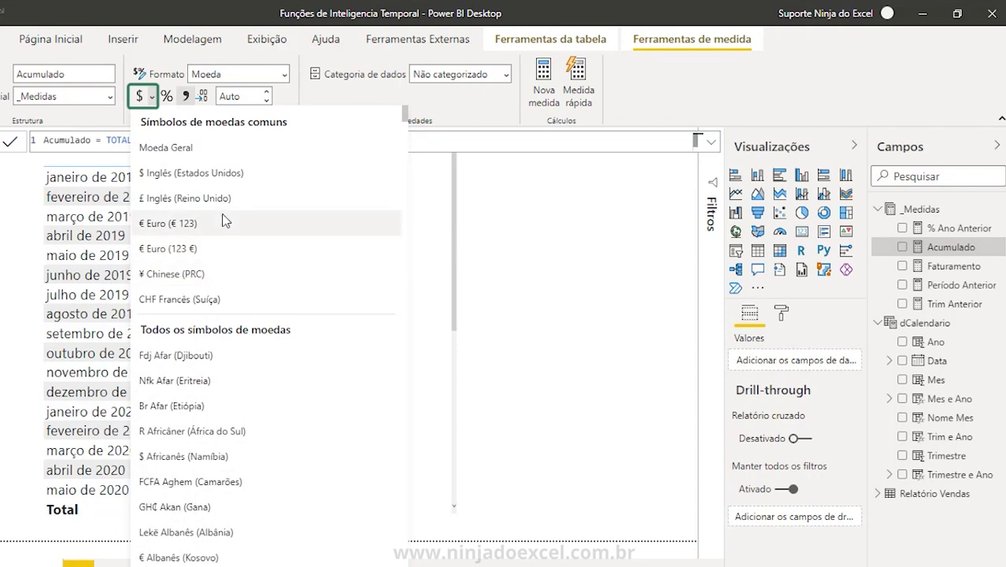
{"action": "left_click_drag", "start_coordinate": [406, 112], "coordinate": [423, 504]}
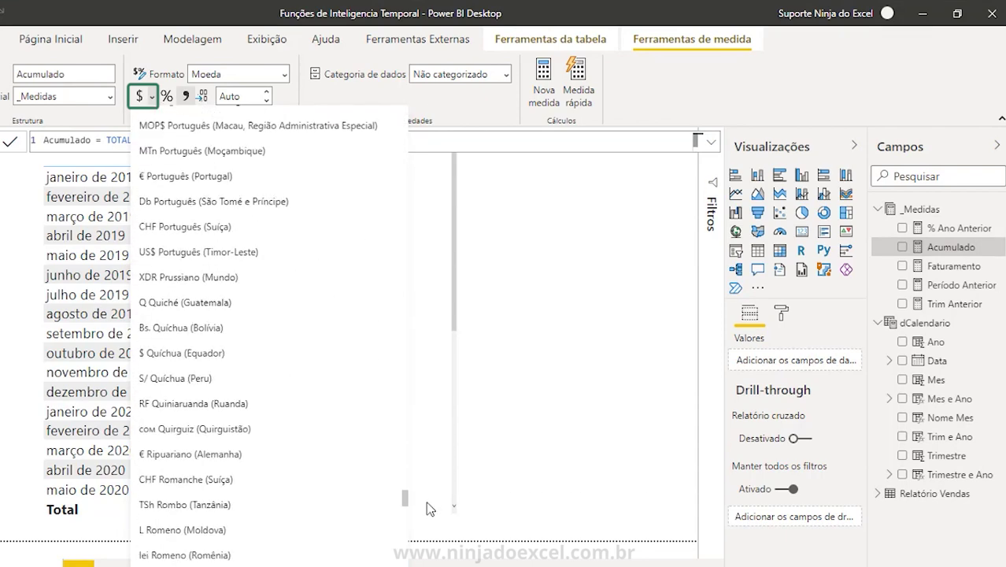
{"action": "scroll", "coordinate": [236, 315], "scroll_direction": "up", "scroll_amount": 3}
{"action": "left_click", "coordinate": [189, 240]}
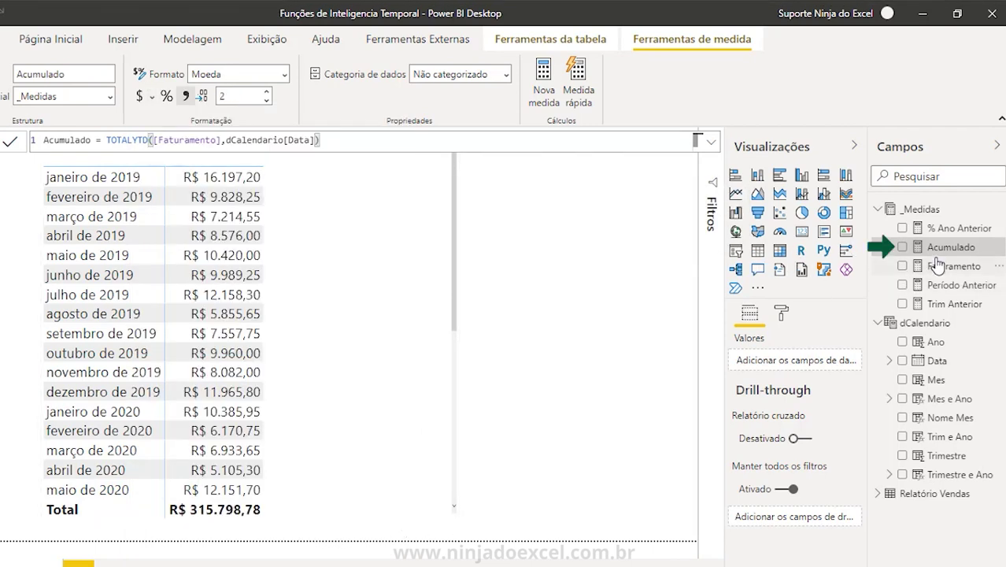
{"action": "left_click_drag", "start_coordinate": [938, 250], "coordinate": [365, 286]}
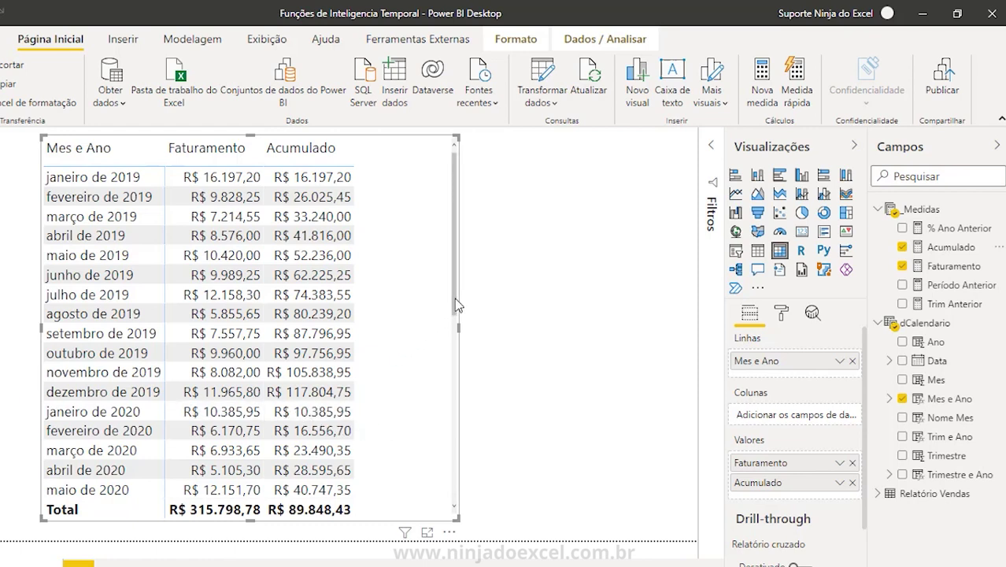
Scroll the matrix to check Acumulado hits R$ 108.145,60 in dezembro de 2020, then restarts
{"action": "left_click_drag", "start_coordinate": [454, 298], "coordinate": [472, 445]}
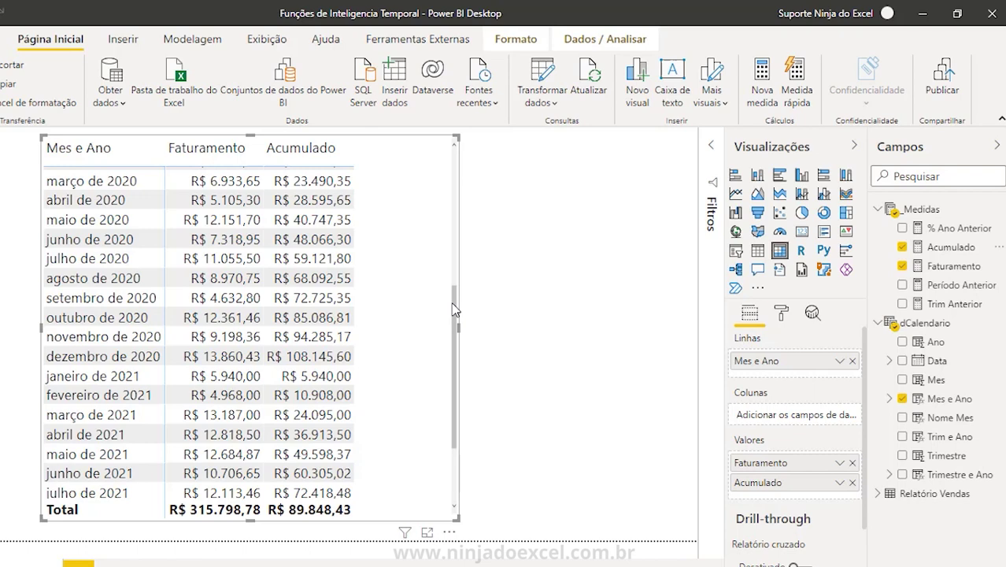
{"action": "left_click_drag", "start_coordinate": [454, 309], "coordinate": [461, 168]}
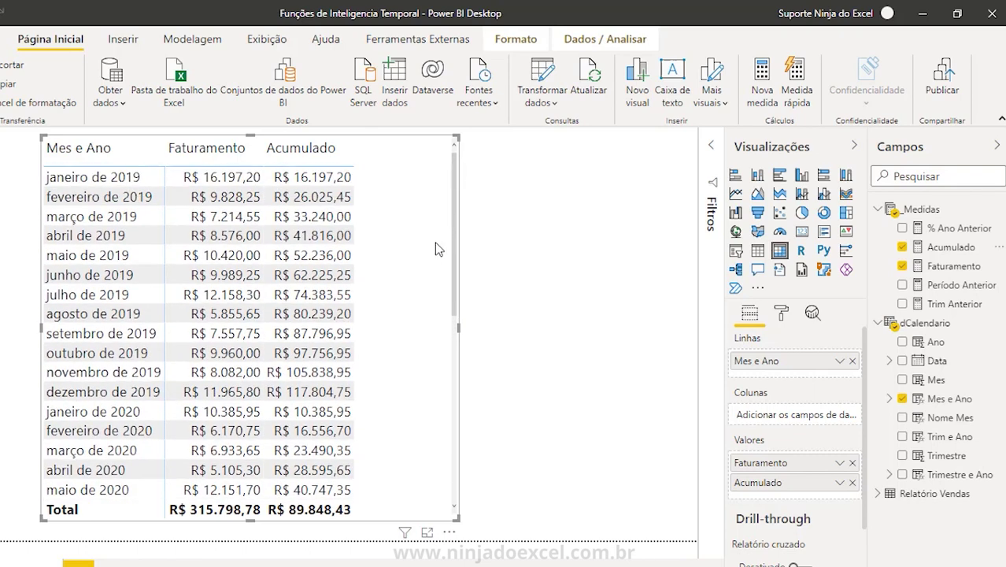